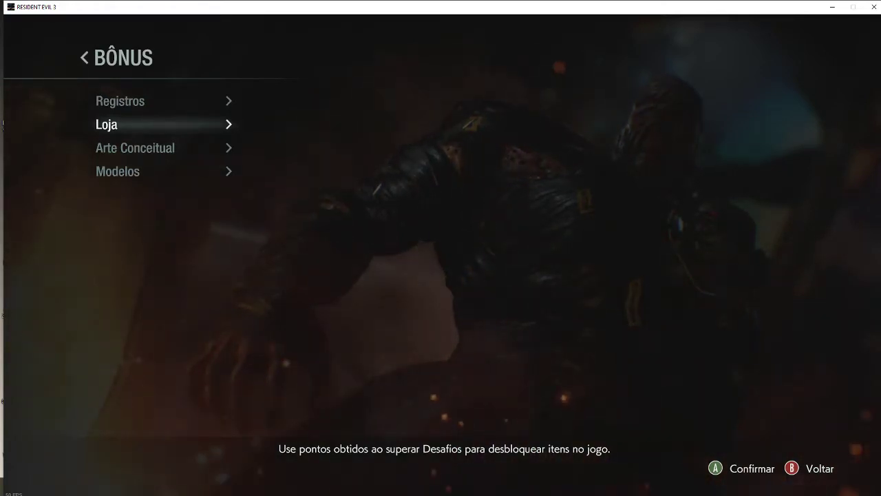
- Open the Loja (shop) section of the game's Bônus menu
{"action": "key", "text": "Up"}
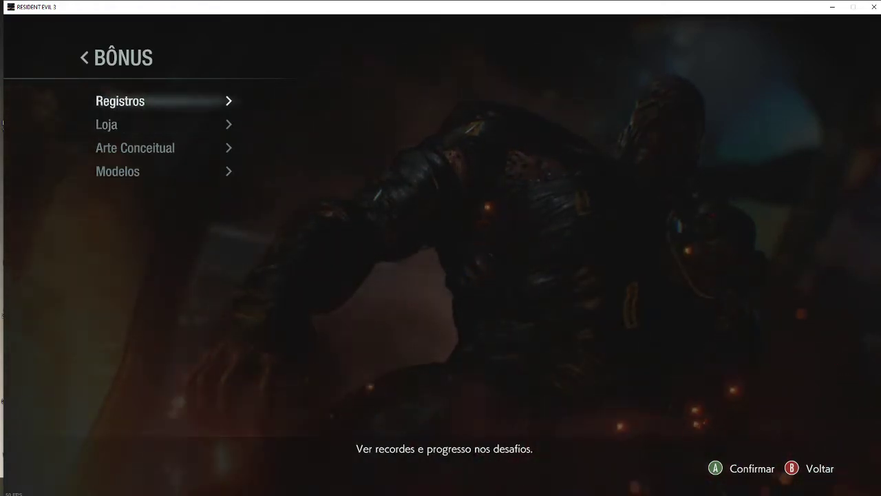
{"action": "key", "text": "Down"}
{"action": "key", "text": "Up"}
{"action": "key", "text": "Escape"}
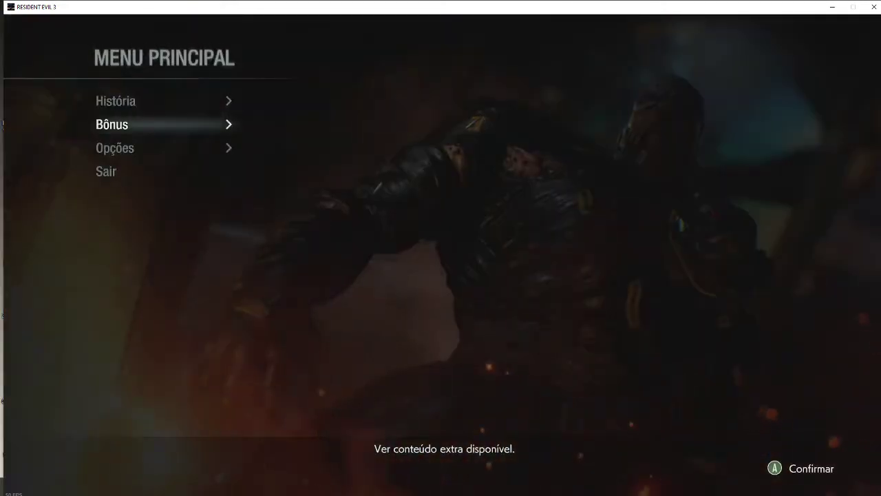
{"action": "key", "text": "Return"}
{"action": "key", "text": "Down"}
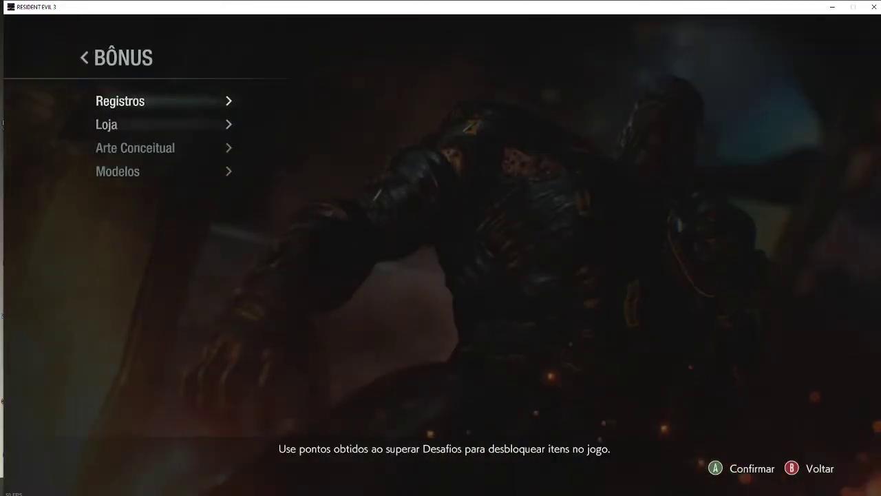
{"action": "key", "text": "Return"}
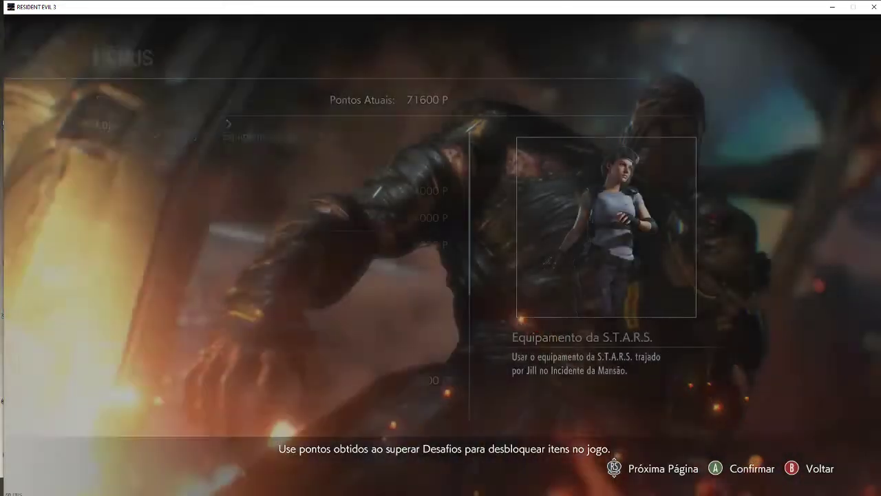
- Look through the already purchased shop entries, from the Jill S.T.A.R.S. outfit down to the Moeda de Ataque items
{"action": "key", "text": "Down"}
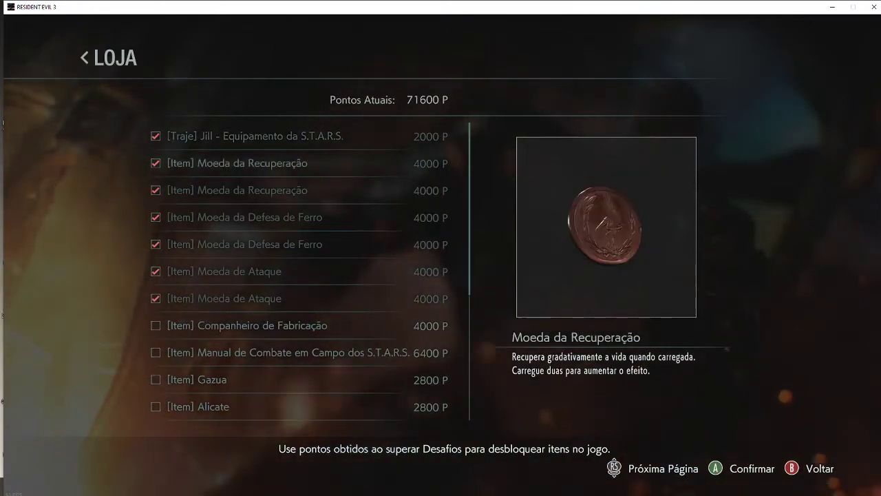
{"action": "key", "text": "Up"}
{"action": "key", "text": "Down"}
{"action": "key", "text": "Down"}
{"action": "key", "text": "Down"}
{"action": "key", "text": "Down"}
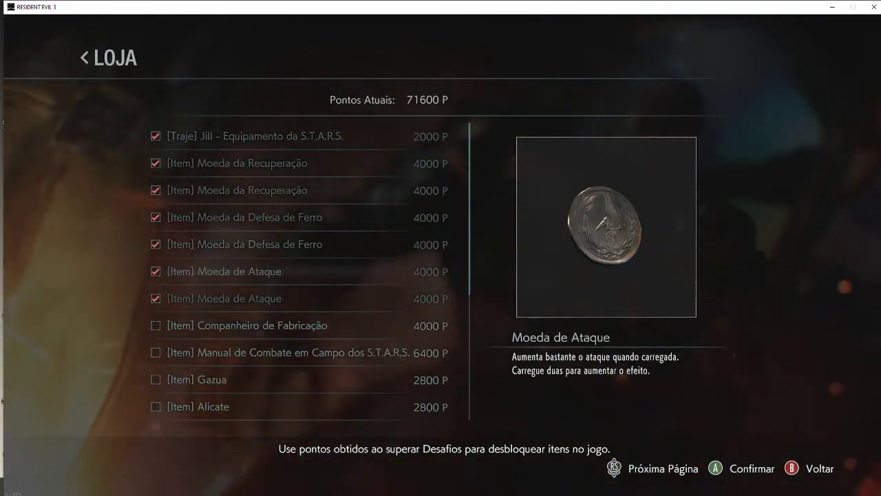
{"action": "key", "text": "Down"}
{"action": "key", "text": "Down"}
{"action": "key", "text": "Up"}
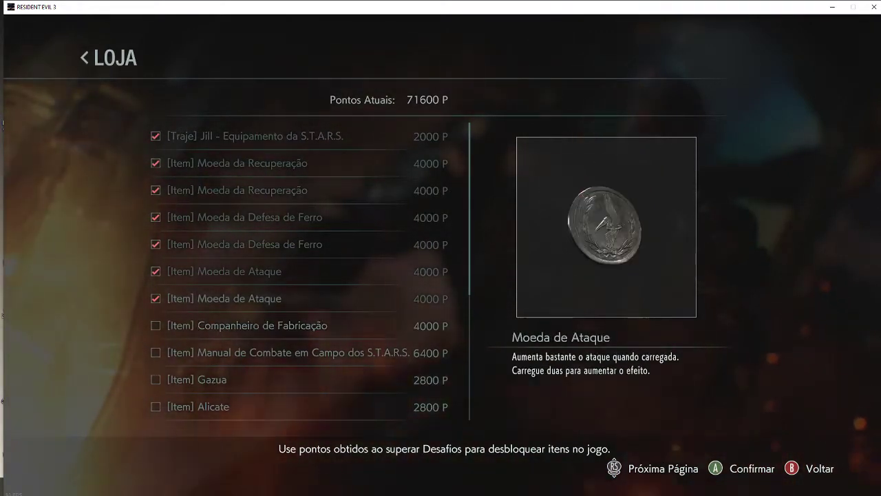
{"action": "key", "text": "Up"}
{"action": "key", "text": "Up"}
{"action": "key", "text": "Up"}
{"action": "key", "text": "Up"}
{"action": "key", "text": "Up"}
{"action": "key", "text": "Up"}
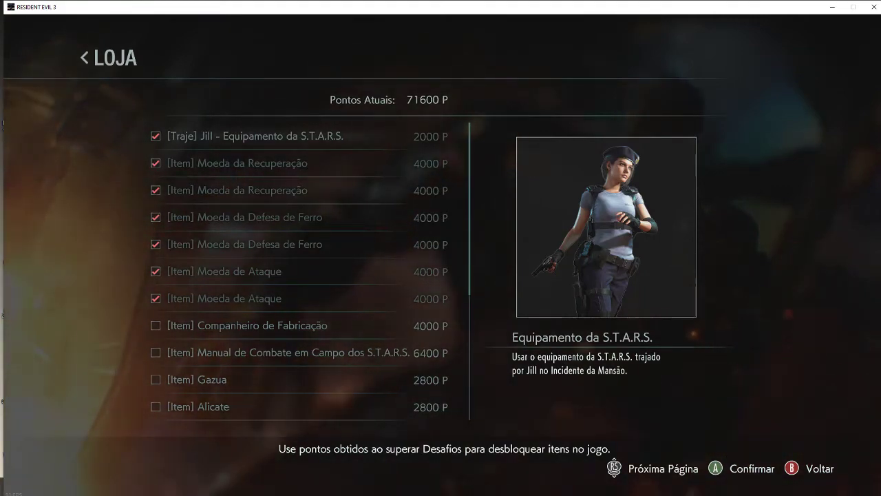
- Switch out of the game and quit the Resident Evil 3 Remake Ultimate Trainer, confirming the exit
{"action": "key", "text": "alt+Tab"}
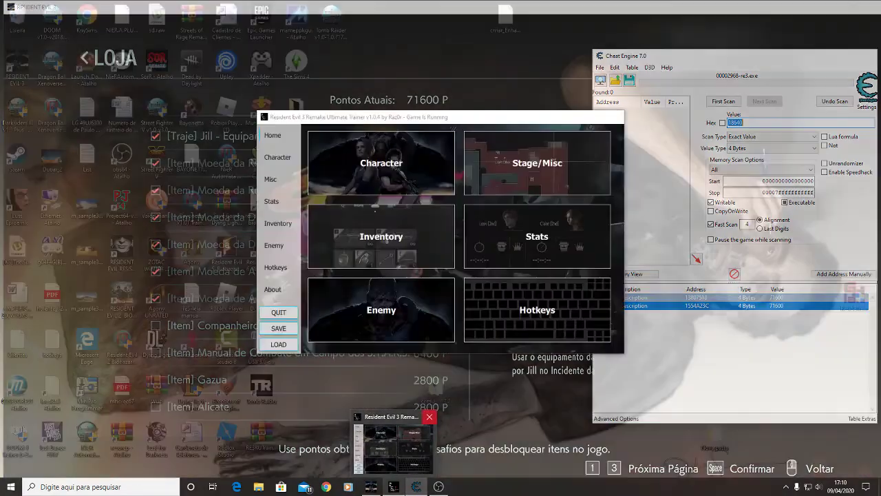
{"action": "left_click", "coordinate": [428, 416]}
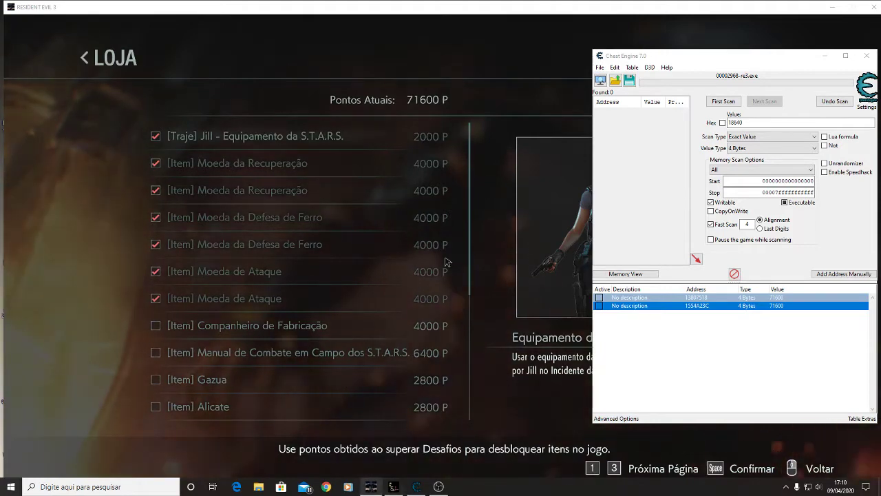
{"action": "mouse_move", "coordinate": [370, 486]}
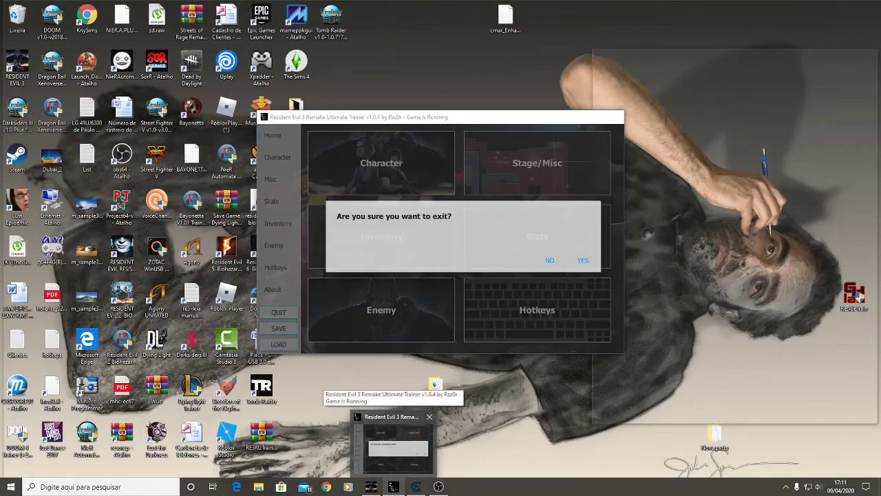
{"action": "left_click", "coordinate": [392, 447]}
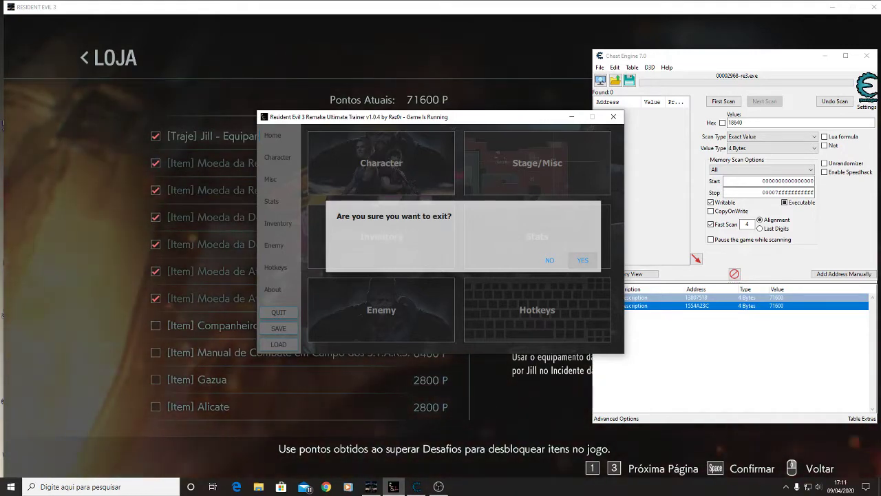
{"action": "left_click", "coordinate": [582, 260]}
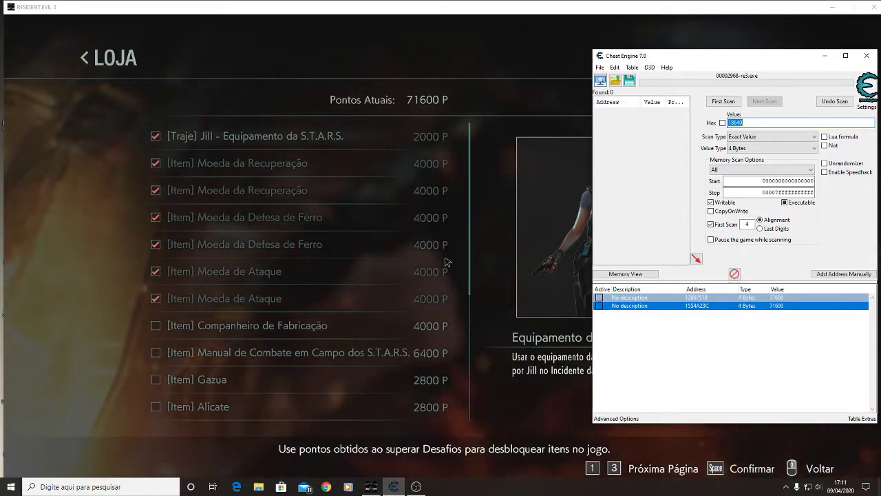
- In Cheat Engine, attach to the RESIDENT EVIL 3 process and run a first exact-value scan for 71600
{"action": "left_click", "coordinate": [600, 80]}
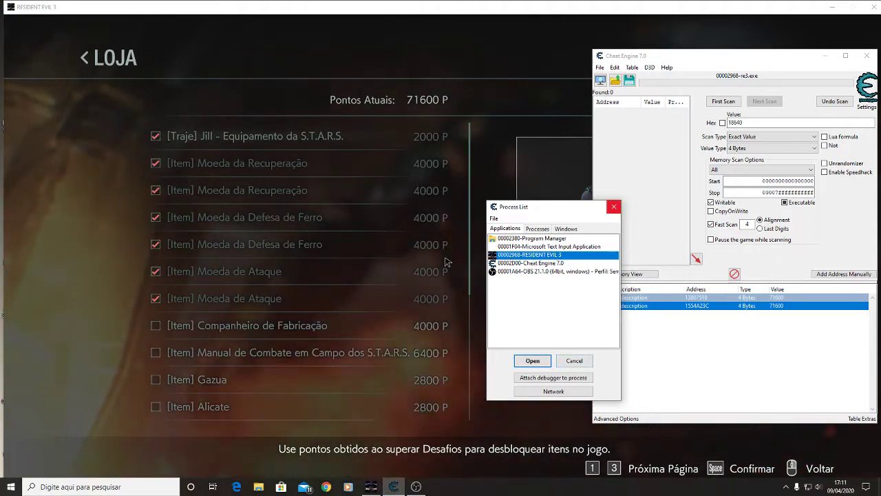
{"action": "key", "text": "Return"}
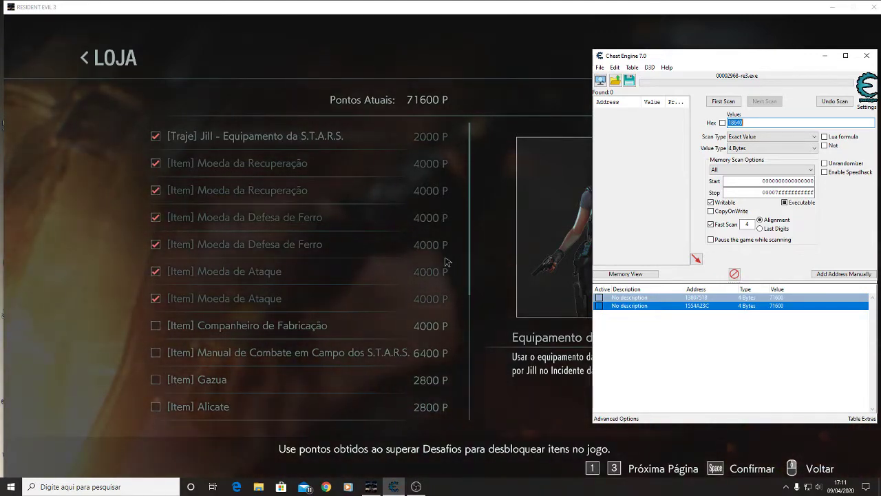
{"action": "type", "text": "71"}
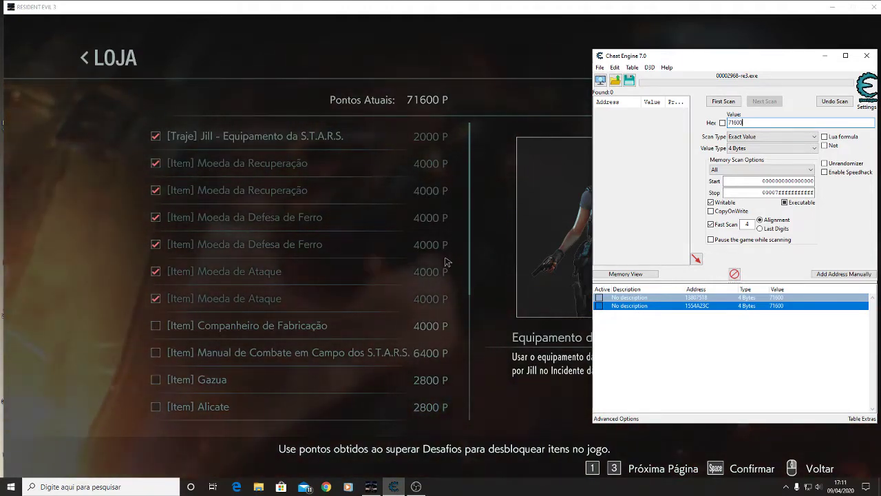
{"action": "key", "text": "Tab"}
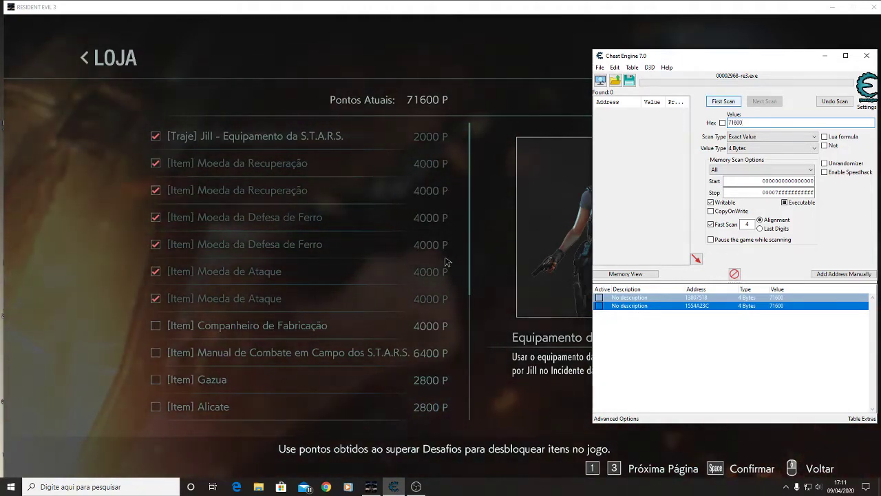
{"action": "key", "text": "Return"}
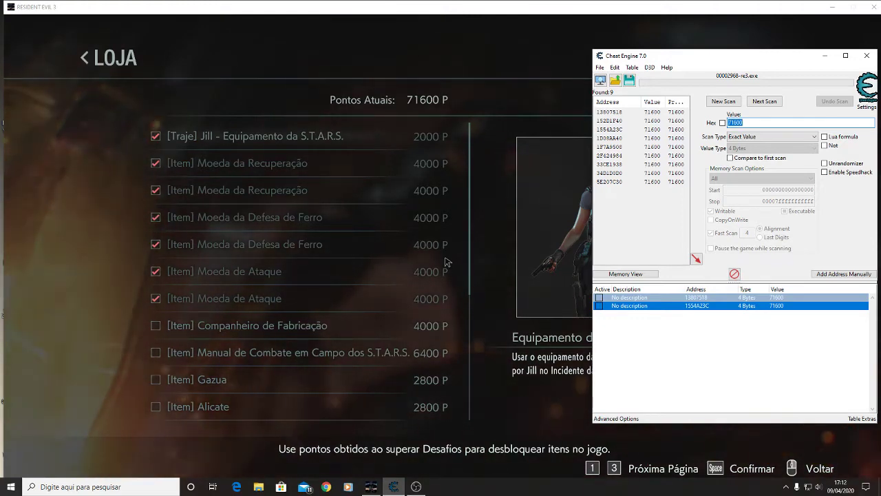
- Return to the game's shop and buy the first Pochete item for 4800 P
{"action": "left_click", "coordinate": [446, 262]}
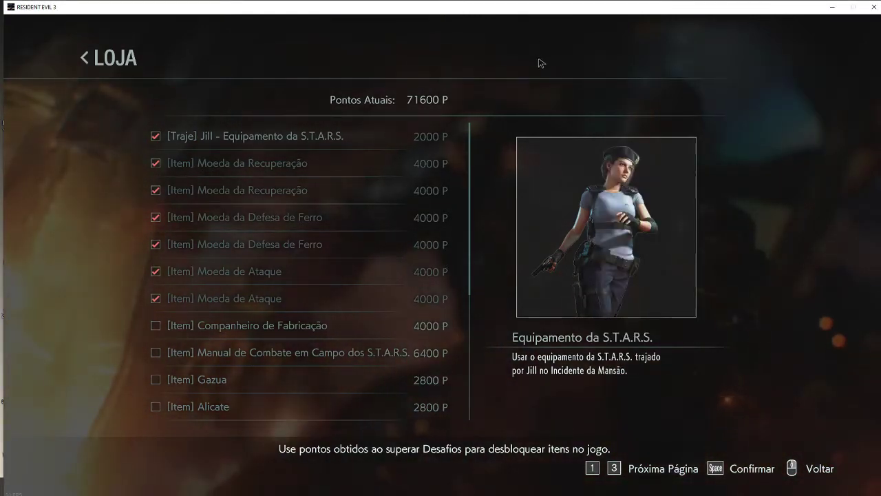
{"action": "scroll", "coordinate": [389, 317], "scroll_direction": "down", "scroll_amount": 1}
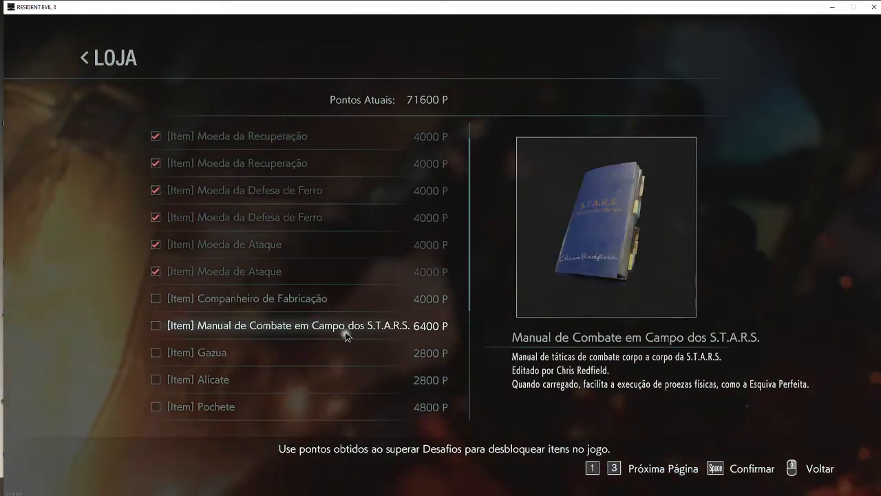
{"action": "scroll", "coordinate": [371, 335], "scroll_direction": "down", "scroll_amount": 1}
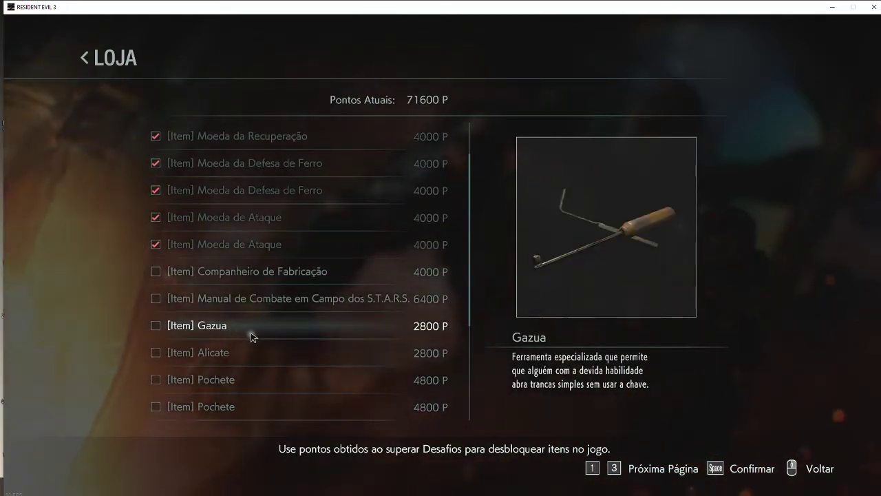
{"action": "scroll", "coordinate": [305, 334], "scroll_direction": "down", "scroll_amount": 1}
{"action": "scroll", "coordinate": [250, 337], "scroll_direction": "down", "scroll_amount": 1}
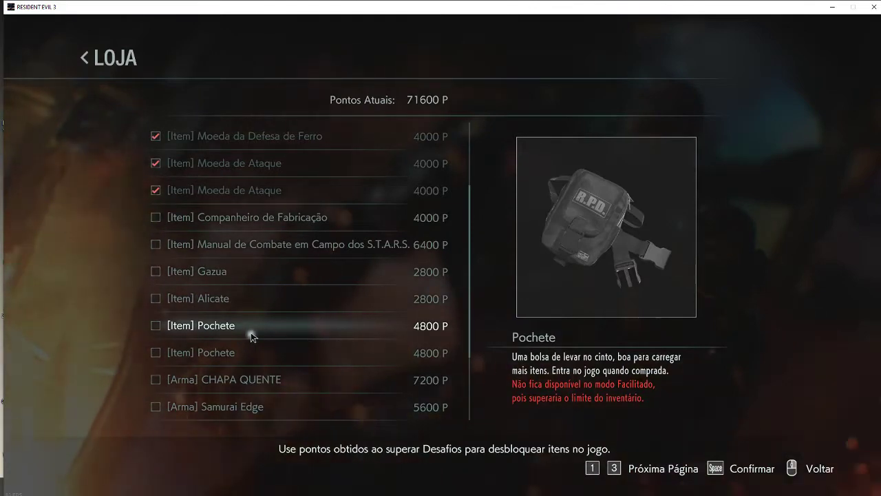
{"action": "left_click", "coordinate": [169, 333]}
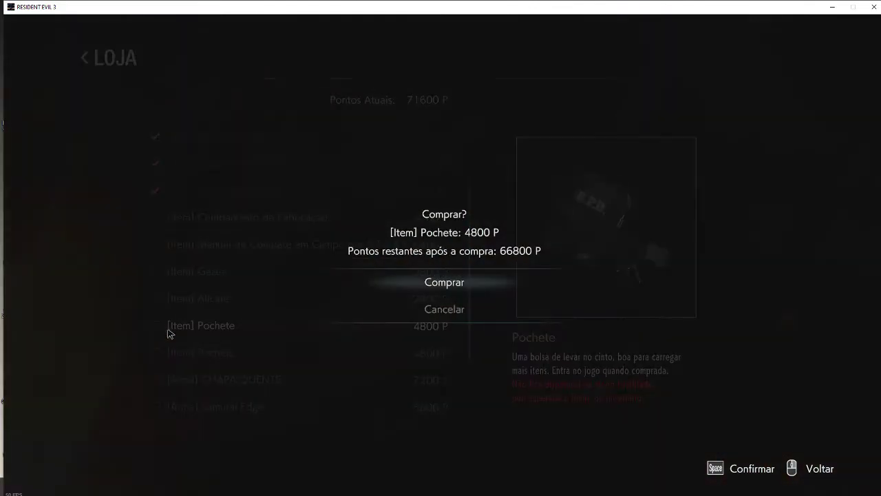
{"action": "left_click", "coordinate": [467, 290]}
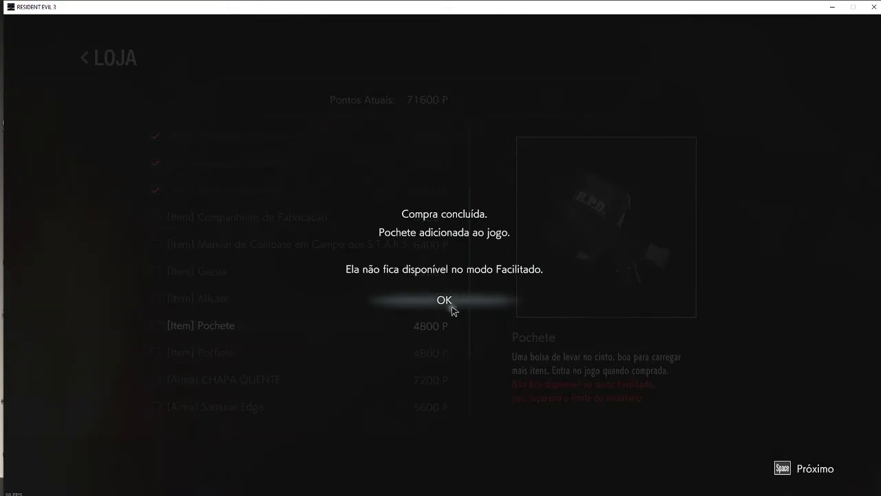
{"action": "left_click", "coordinate": [453, 311]}
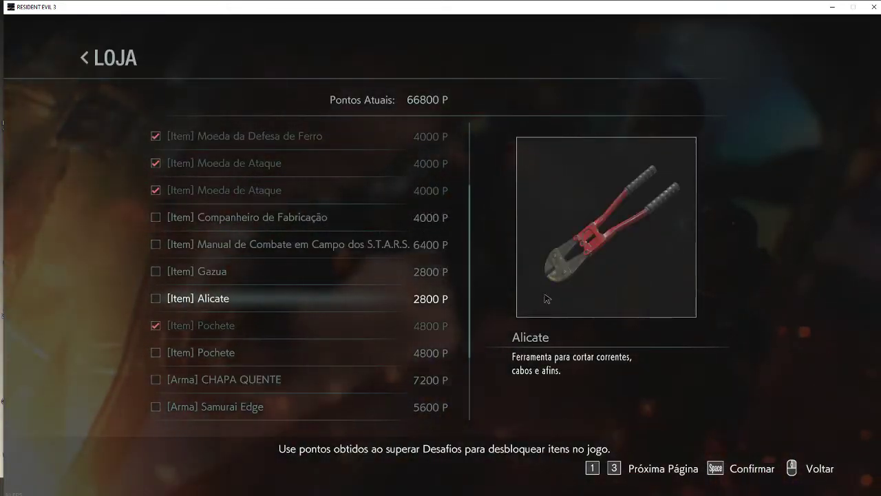
- Switch back to Cheat Engine and narrow the results with a next scan for 66800
{"action": "key", "text": "alt+Tab"}
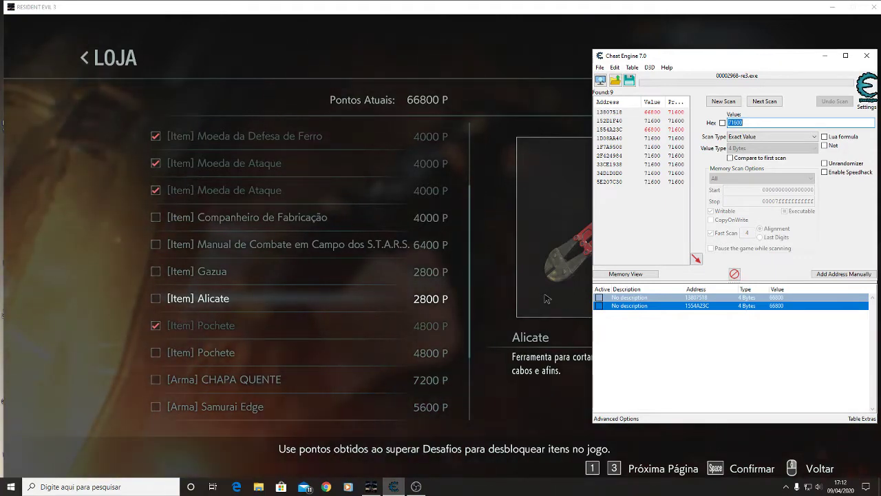
{"action": "type", "text": "668"}
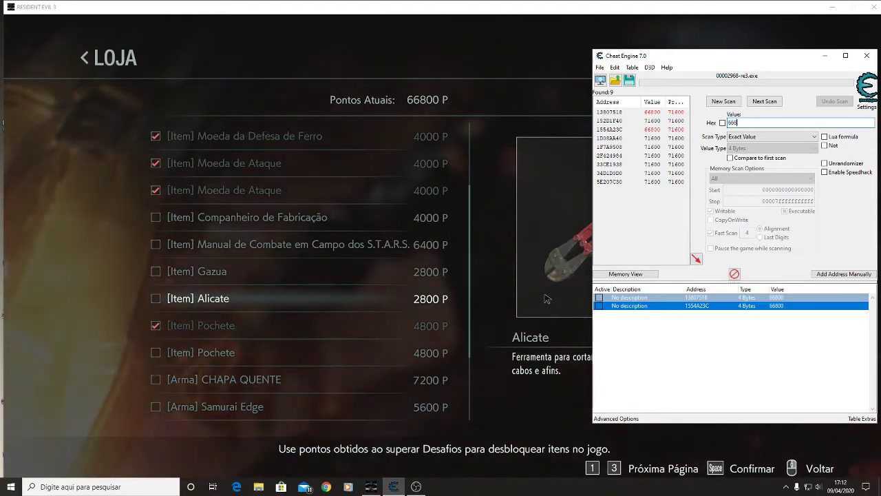
{"action": "type", "text": "00"}
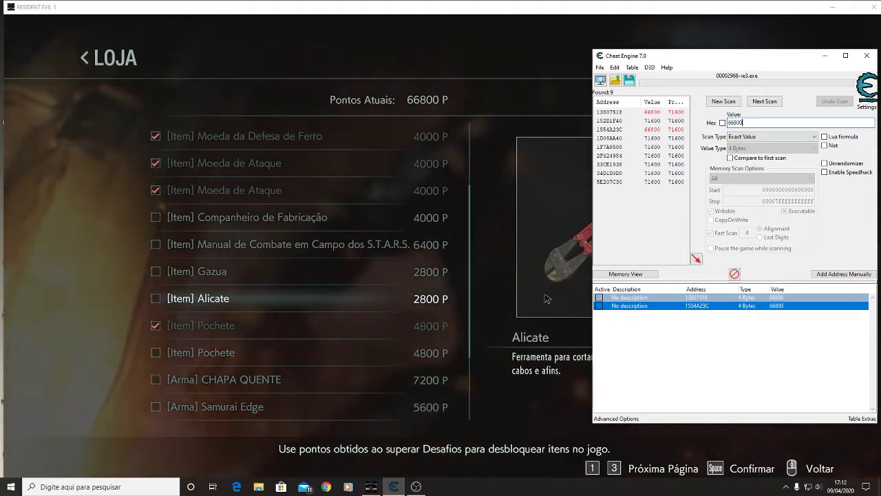
{"action": "key", "text": "Tab"}
{"action": "key", "text": "Return"}
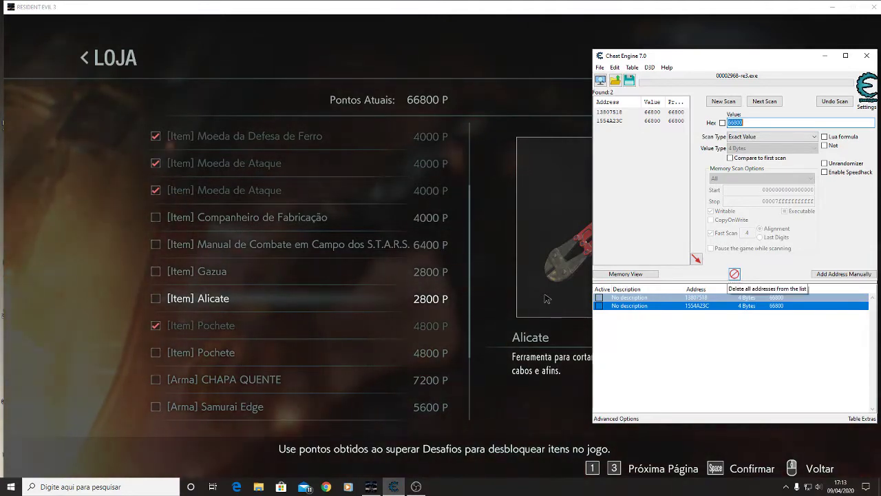
- Delete all old addresses from the address list and add both newly found addresses to it
{"action": "left_click", "coordinate": [735, 273]}
{"action": "key", "text": "Return"}
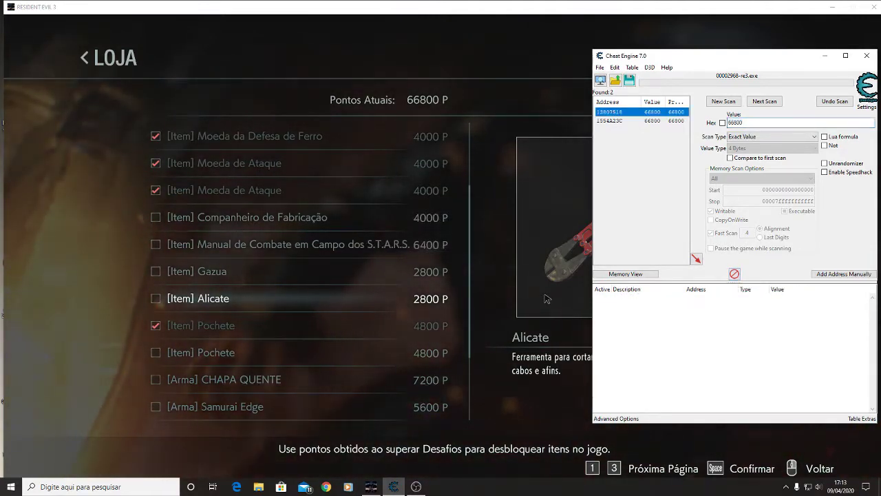
{"action": "key", "text": "ctrl+a"}
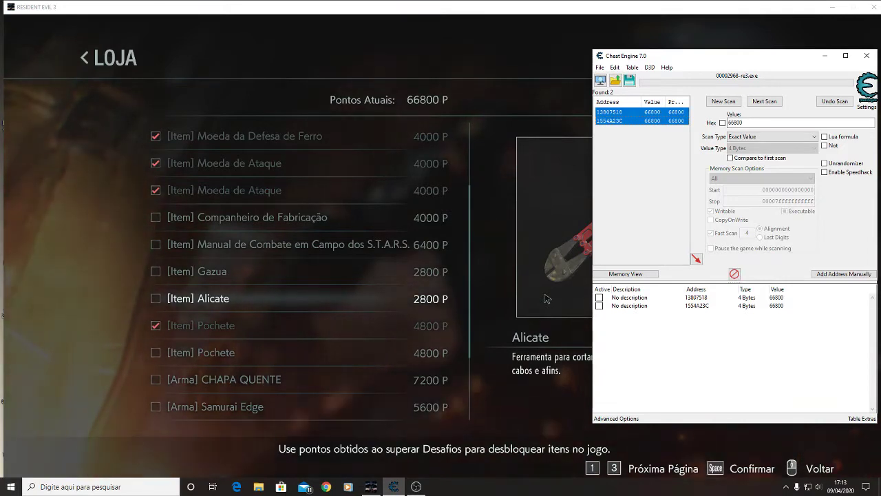
- Set the value of both addresses in the address list to 100000
{"action": "key", "text": "Tab"}
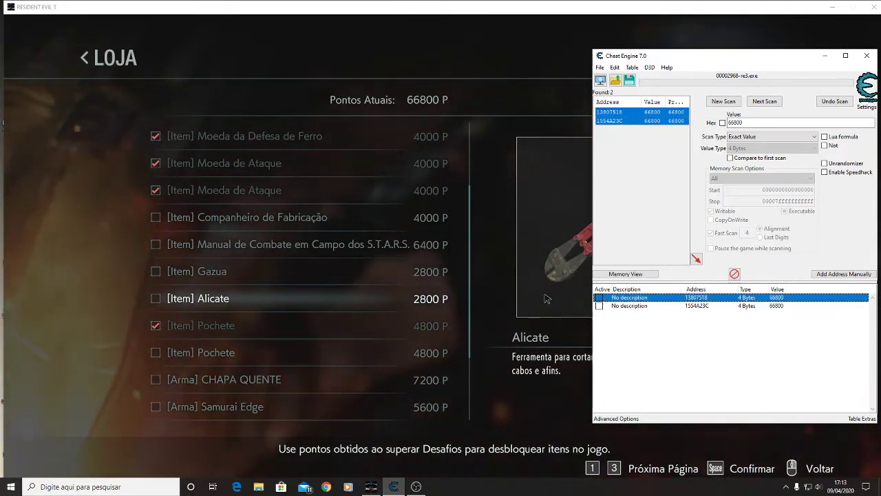
{"action": "key", "text": "shift+Down"}
{"action": "key", "text": "Return"}
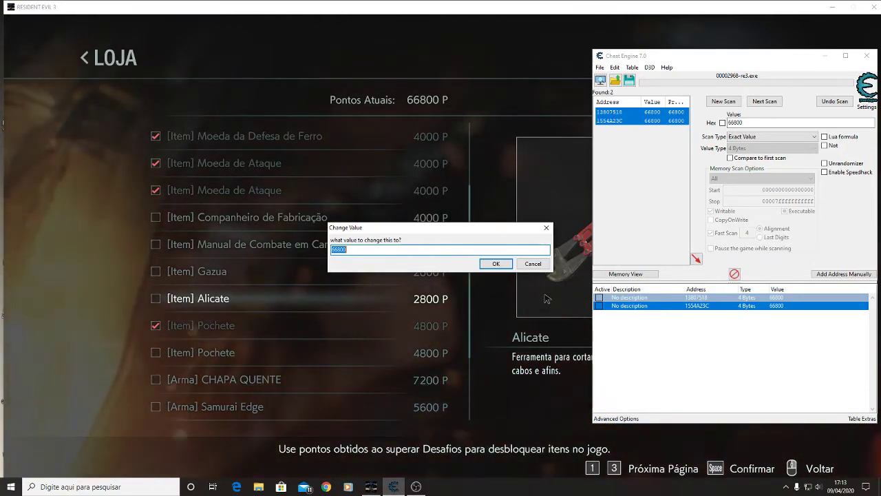
{"action": "type", "text": "1"}
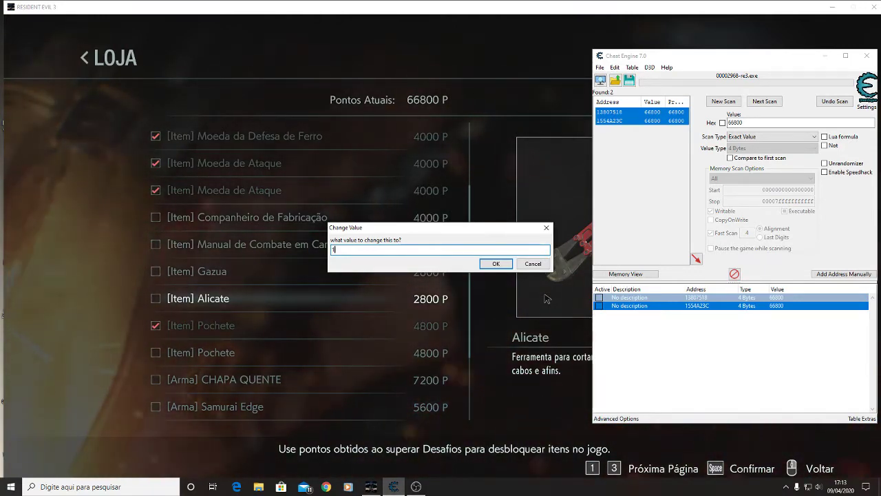
{"action": "type", "text": "00000"}
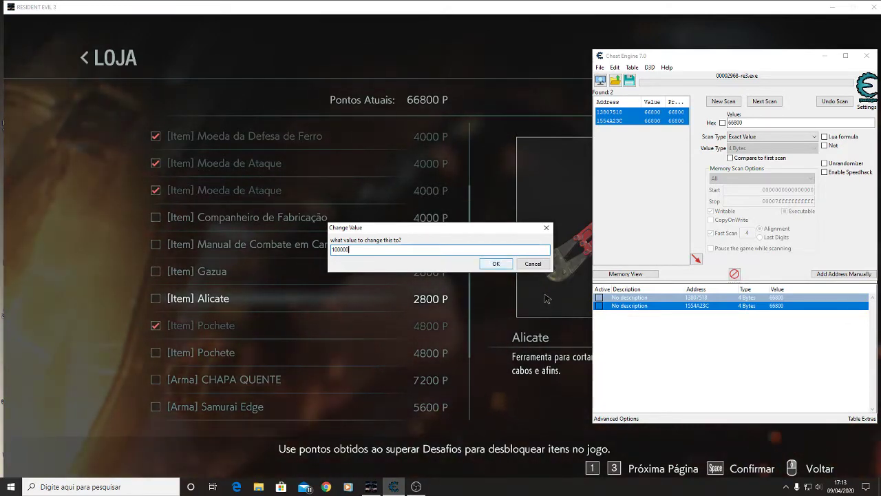
{"action": "key", "text": "Return"}
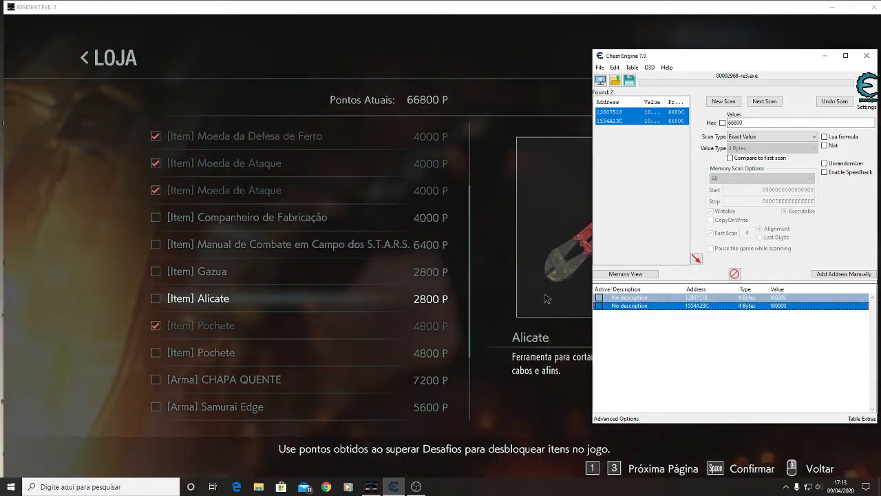
- Switch back to the RESIDENT EVIL 3 window, leave the shop and reopen it to refresh the current points
{"action": "left_click", "coordinate": [463, 18]}
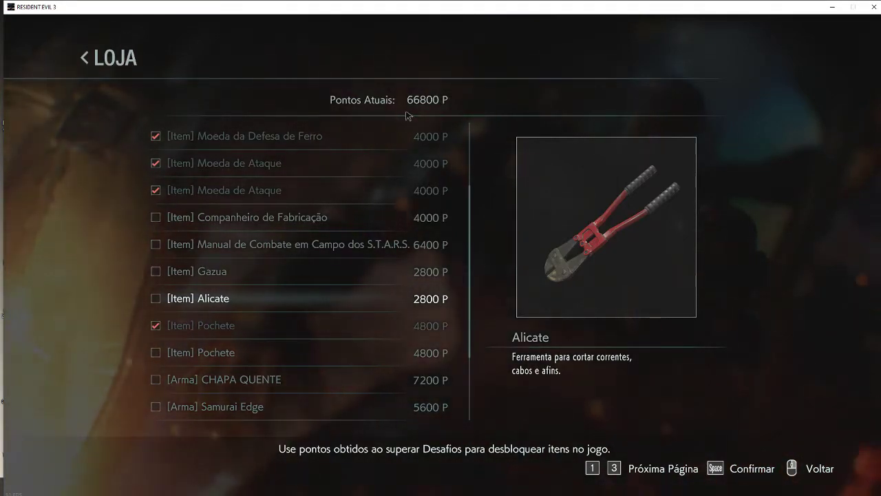
{"action": "key", "text": "Escape"}
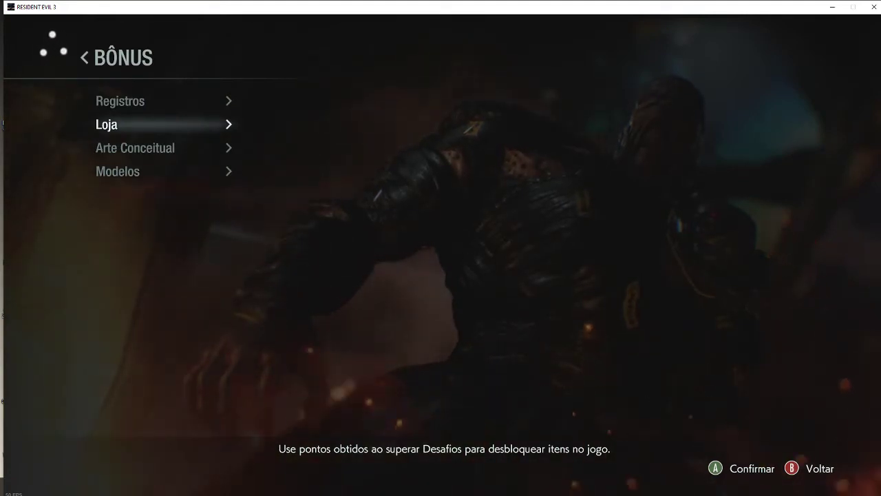
{"action": "key", "text": "Return"}
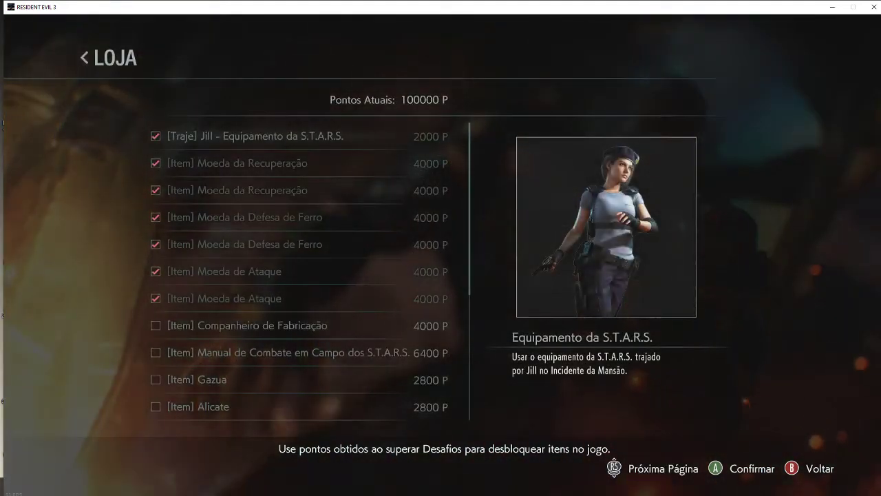
- Buy the Companheiro de Fabricação item for 4000 P
{"action": "key", "text": "Down"}
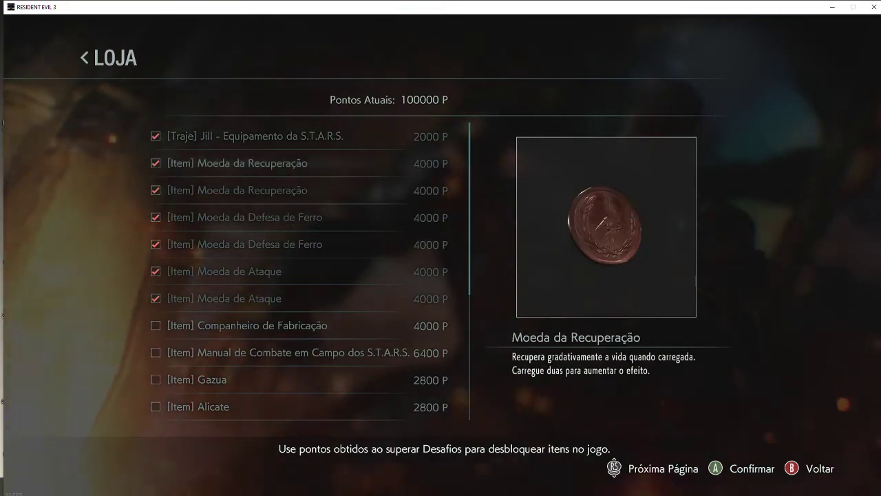
{"action": "key", "text": "Down"}
{"action": "key", "text": "Down"}
{"action": "key", "text": "Down"}
{"action": "key", "text": "Down"}
{"action": "key", "text": "Down"}
{"action": "key", "text": "Down"}
{"action": "key", "text": "Down"}
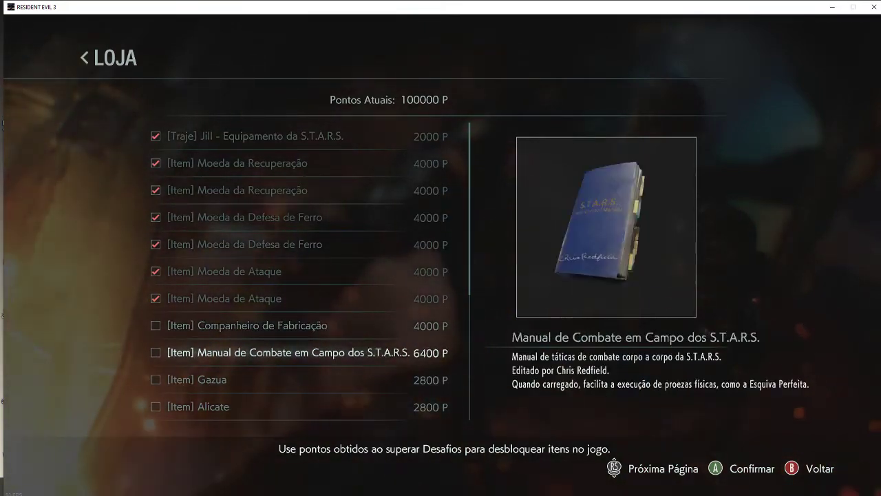
{"action": "key", "text": "Up"}
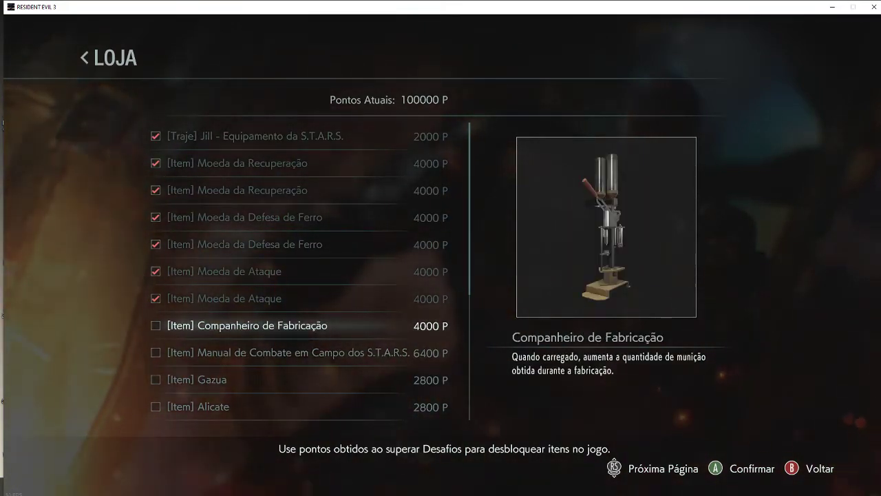
{"action": "key", "text": "Return"}
{"action": "key", "text": "Return"}
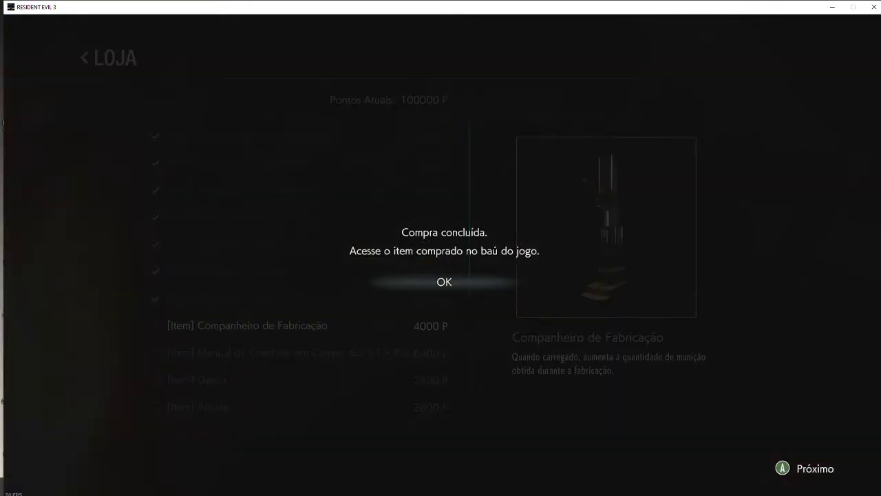
{"action": "key", "text": "Return"}
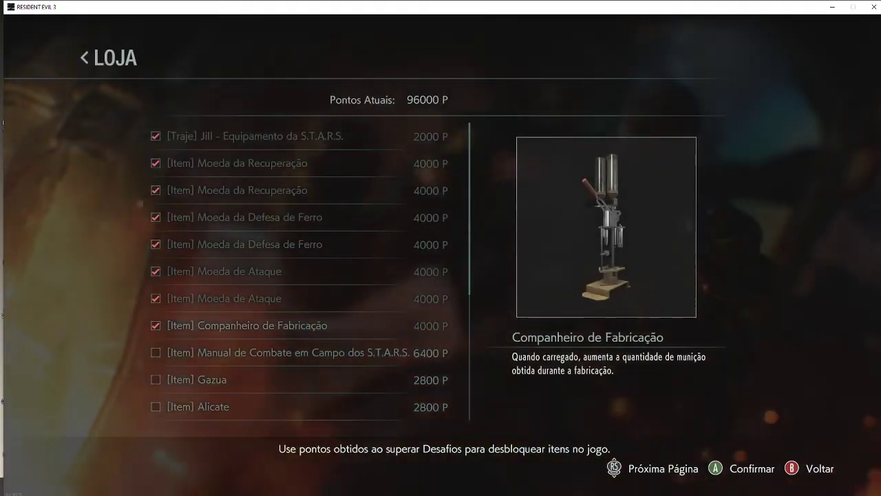
- Buy the Manual de Combate em Campo dos S.T.A.R.S. item for 6400 P
{"action": "key", "text": "Down"}
{"action": "key", "text": "Down"}
{"action": "key", "text": "Down"}
{"action": "key", "text": "Up"}
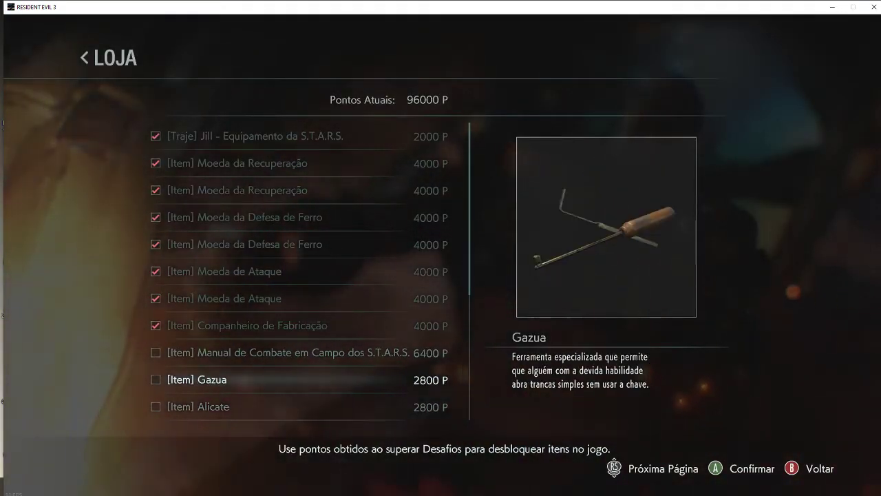
{"action": "key", "text": "Up"}
{"action": "key", "text": "Return"}
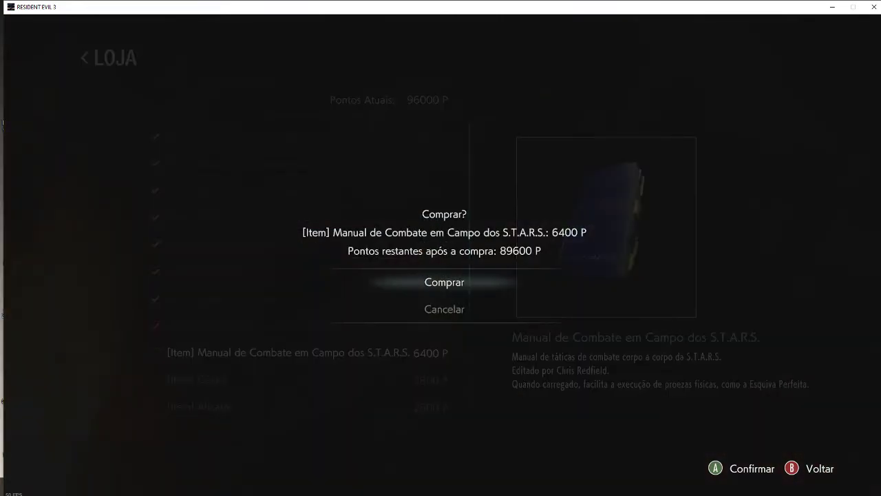
{"action": "key", "text": "Return"}
{"action": "key", "text": "Return"}
- Buy the Gazua item for 2800 P
{"action": "key", "text": "Down"}
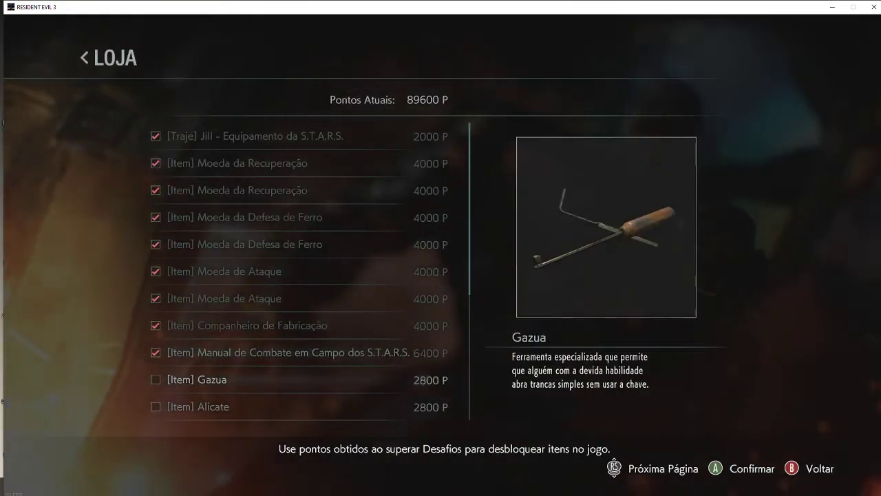
{"action": "key", "text": "Down"}
{"action": "key", "text": "Down"}
{"action": "key", "text": "Down"}
{"action": "key", "text": "Up"}
{"action": "key", "text": "Up"}
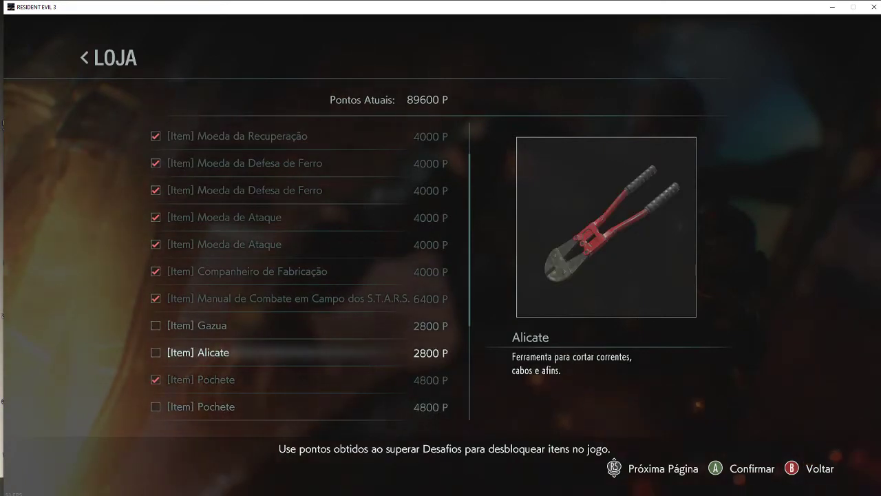
{"action": "key", "text": "Up"}
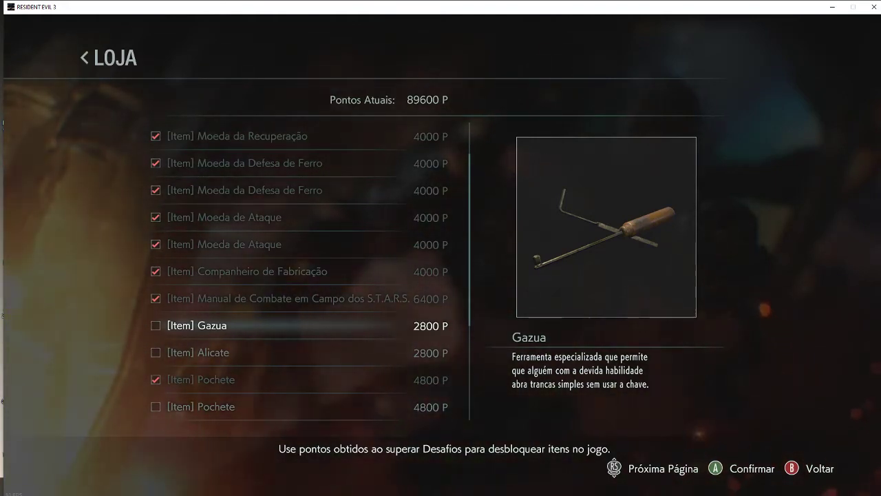
{"action": "key", "text": "Return"}
{"action": "key", "text": "Return"}
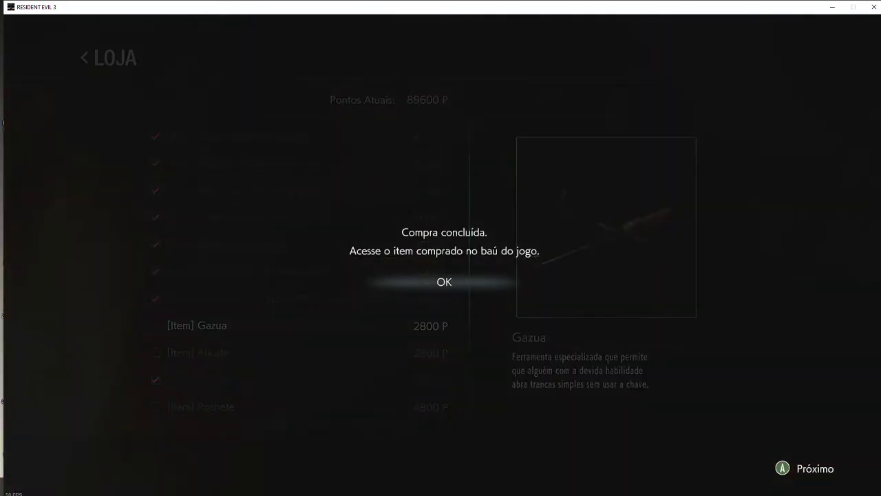
{"action": "key", "text": "Return"}
- Buy the Alicate item for 2800 P
{"action": "key", "text": "Down"}
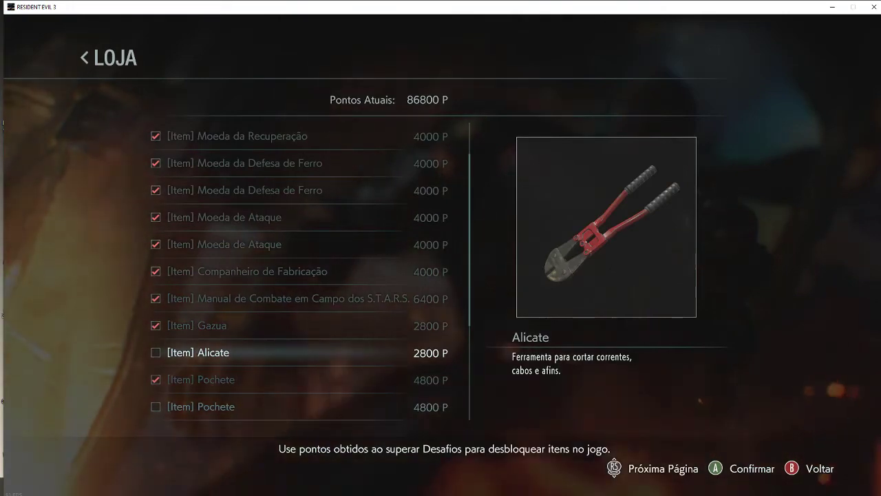
{"action": "key", "text": "Return"}
{"action": "key", "text": "Return"}
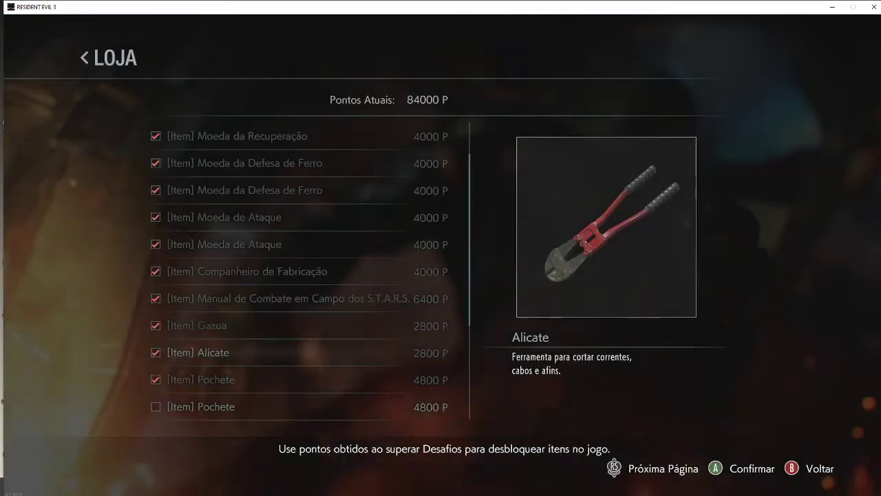
- Buy the Pistola de MUP Infinita weapon for 8000 P
{"action": "key", "text": "Down"}
{"action": "key", "text": "Down"}
{"action": "key", "text": "Down"}
{"action": "key", "text": "Down"}
{"action": "key", "text": "Down"}
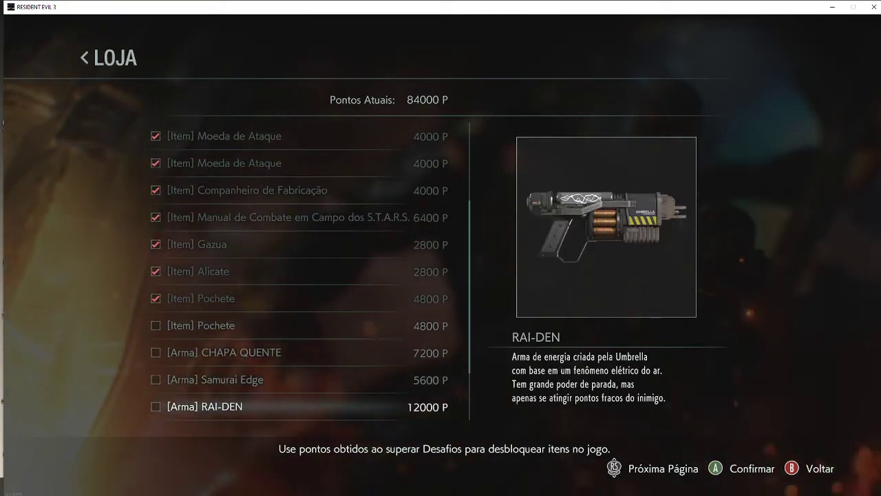
{"action": "key", "text": "Down"}
{"action": "key", "text": "Down"}
{"action": "key", "text": "Down"}
{"action": "key", "text": "Down"}
{"action": "key", "text": "Down"}
{"action": "key", "text": "Down"}
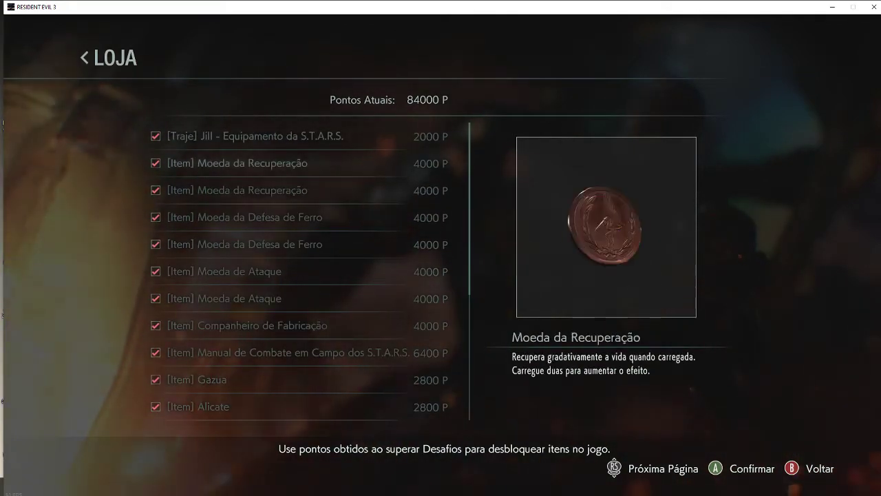
{"action": "key", "text": "Up"}
{"action": "key", "text": "Up"}
{"action": "key", "text": "Down"}
{"action": "key", "text": "Up"}
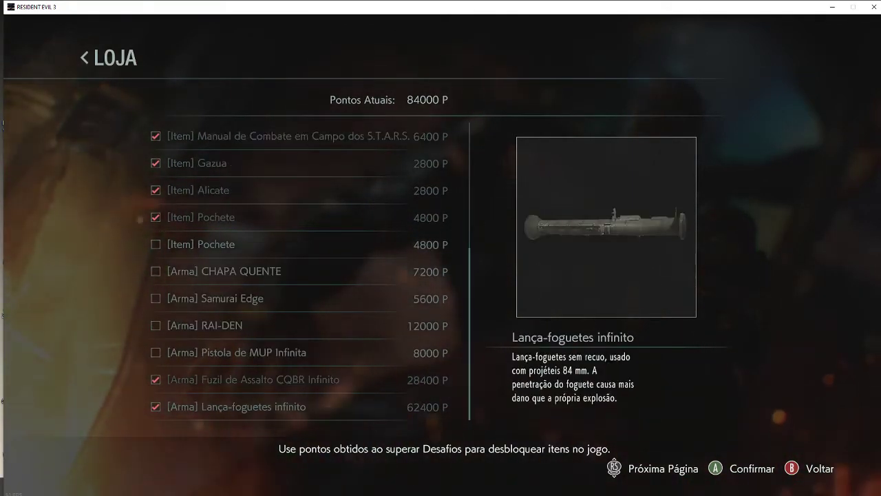
{"action": "key", "text": "Up"}
{"action": "key", "text": "Up"}
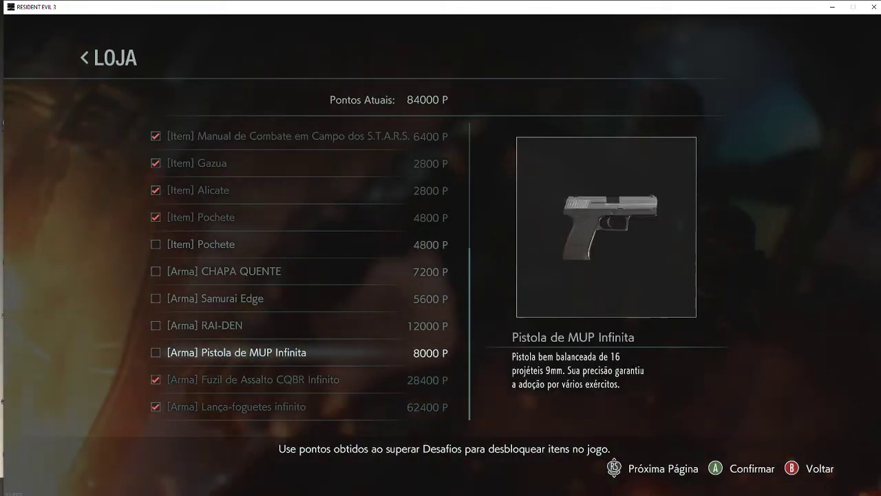
{"action": "key", "text": "Return"}
{"action": "key", "text": "Return"}
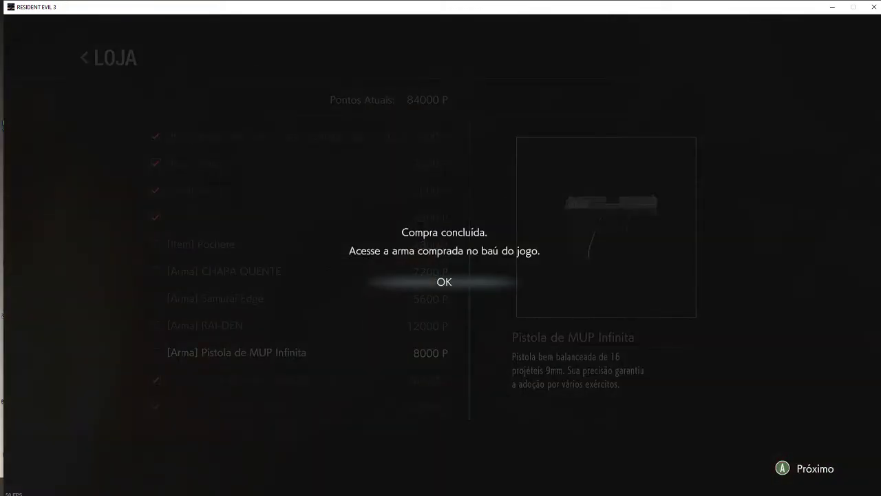
{"action": "key", "text": "Return"}
- Buy the RAI-DEN weapon for 12000 P
{"action": "key", "text": "Up"}
{"action": "key", "text": "Return"}
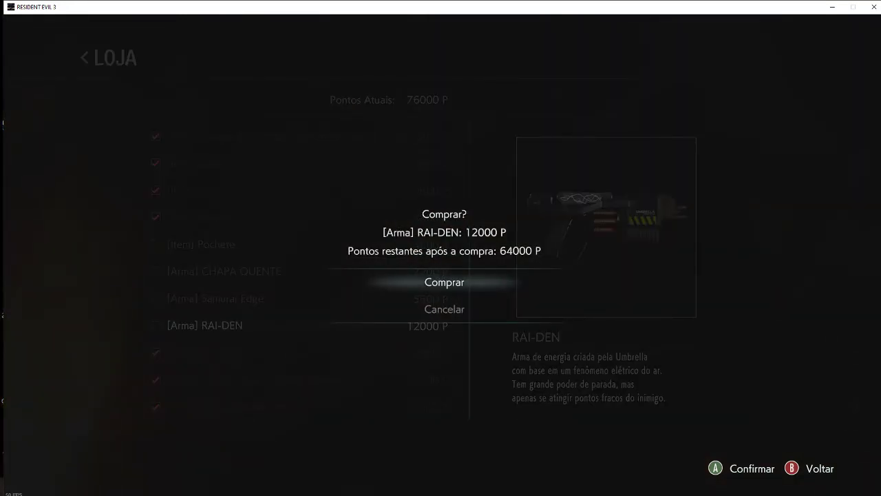
{"action": "key", "text": "Return"}
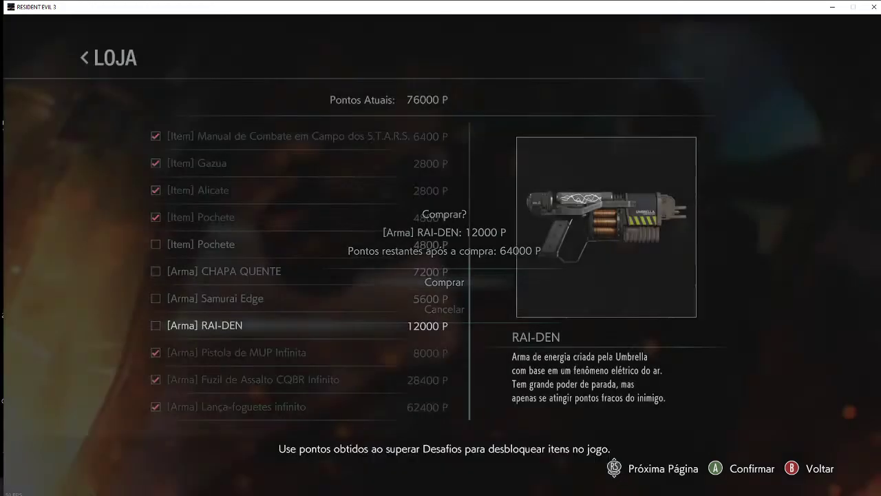
{"action": "key", "text": "Return"}
- Buy the Samurai Edge weapon for 5600 P
{"action": "key", "text": "Up"}
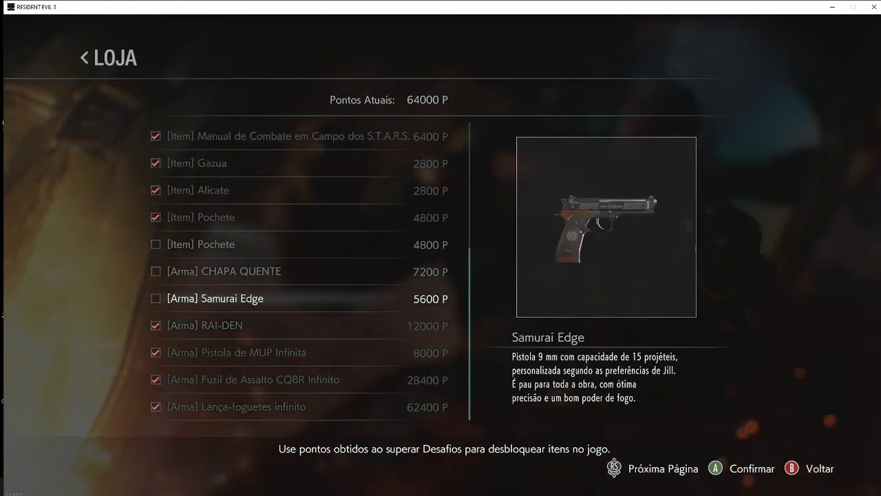
{"action": "key", "text": "Return"}
{"action": "key", "text": "Return"}
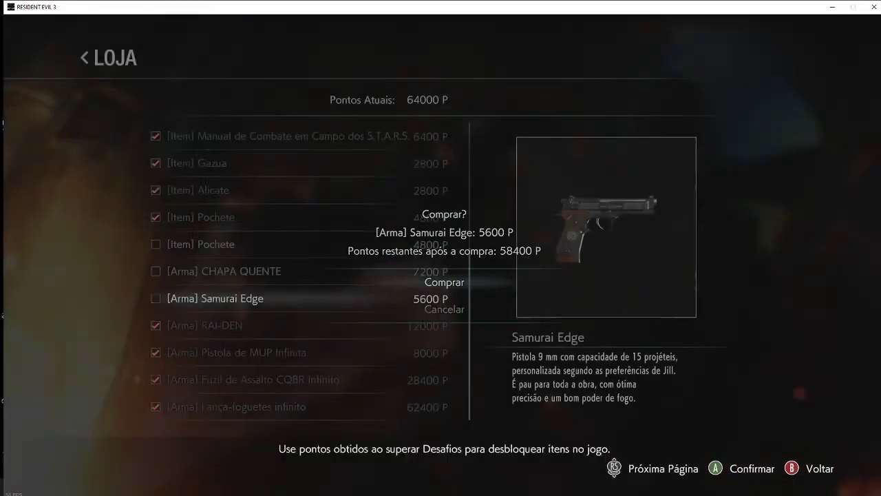
{"action": "key", "text": "Return"}
- Buy the CHAPA QUENTE weapon for 7200 P
{"action": "key", "text": "Up"}
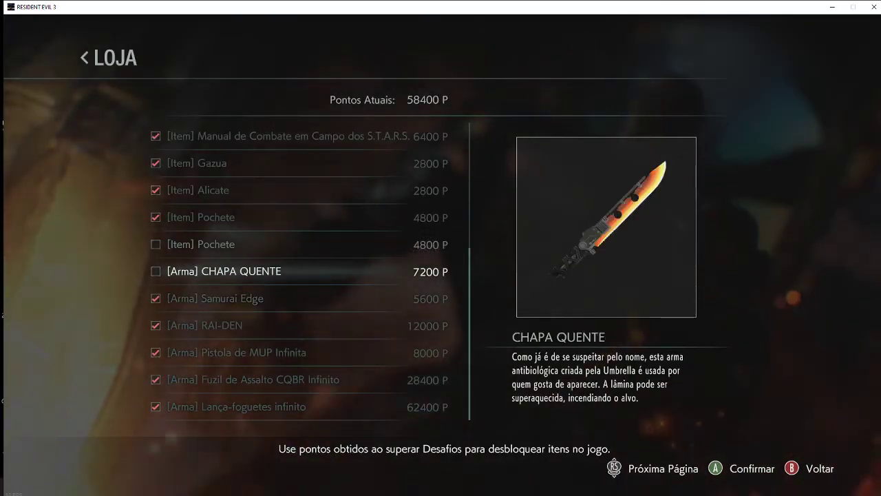
{"action": "key", "text": "Return"}
{"action": "key", "text": "Return"}
{"action": "key", "text": "Return"}
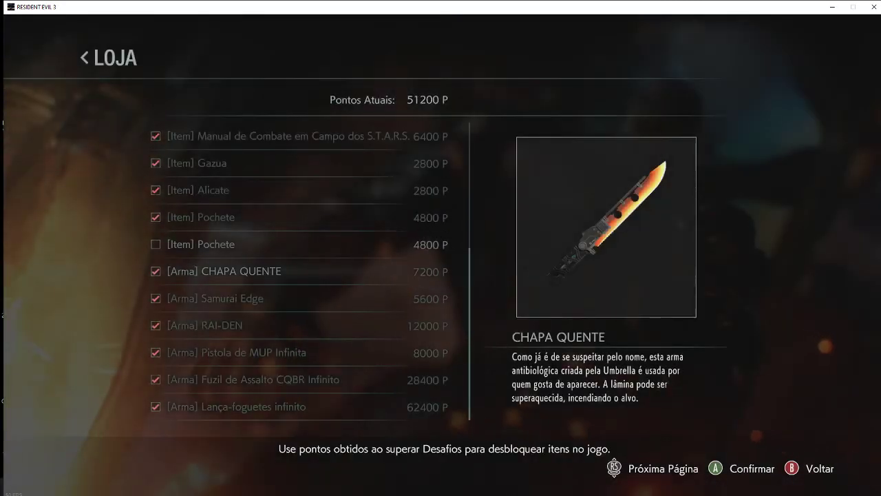
- Buy the second Pochete item for 4800 P
{"action": "key", "text": "Up"}
{"action": "key", "text": "Return"}
{"action": "key", "text": "Return"}
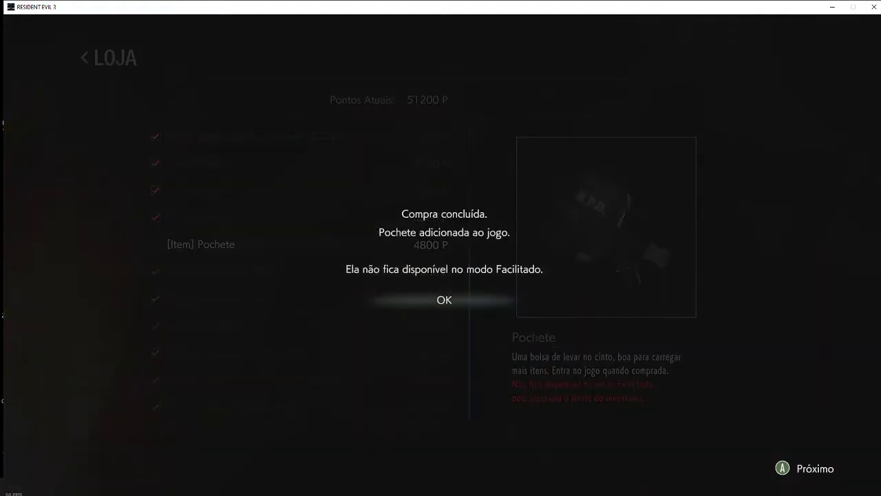
{"action": "key", "text": "Return"}
- Look through the whole shop list to check whether every item and weapon has been bought
{"action": "key", "text": "Up"}
{"action": "key", "text": "Up"}
{"action": "key", "text": "Up"}
{"action": "key", "text": "Up"}
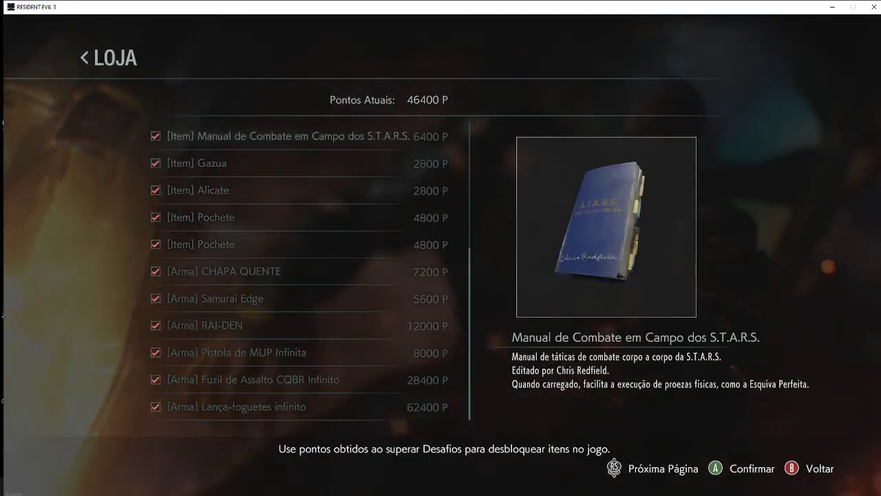
{"action": "key", "text": "Up"}
{"action": "key", "text": "Up"}
{"action": "key", "text": "Up"}
{"action": "key", "text": "Up"}
{"action": "key", "text": "Up"}
{"action": "key", "text": "Up"}
{"action": "key", "text": "Up"}
{"action": "key", "text": "Up"}
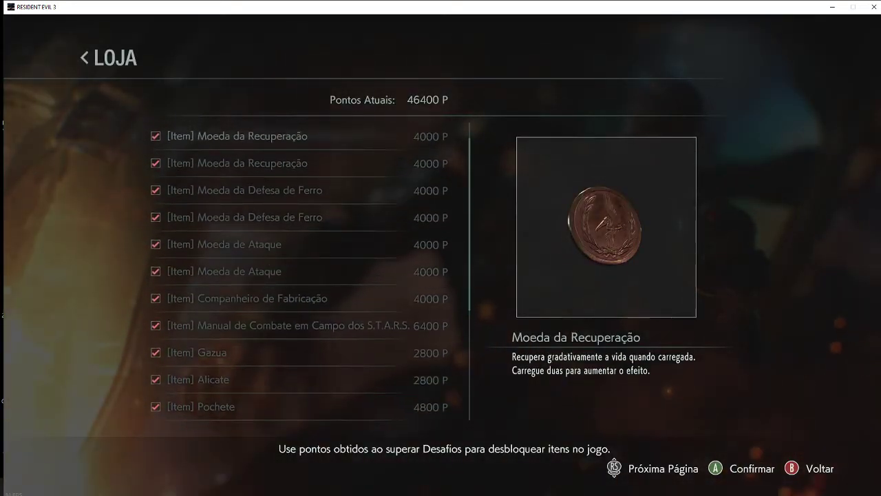
{"action": "key", "text": "Up"}
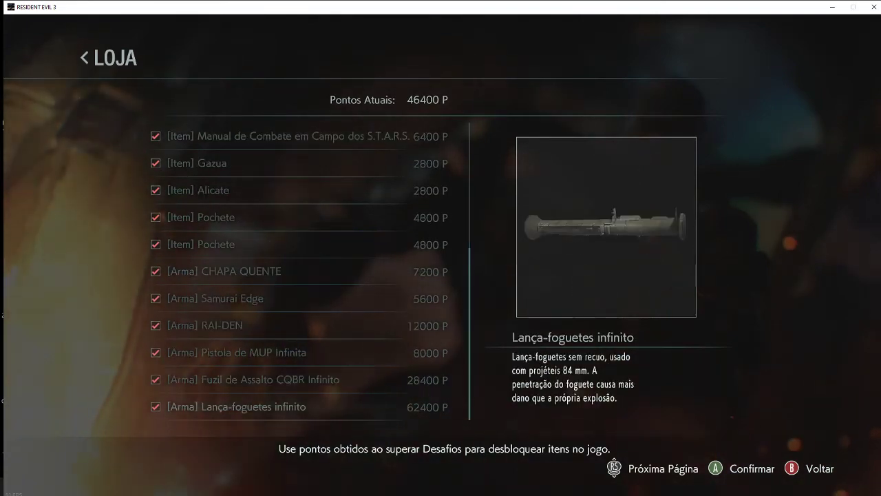
{"action": "key", "text": "Up"}
{"action": "key", "text": "Up"}
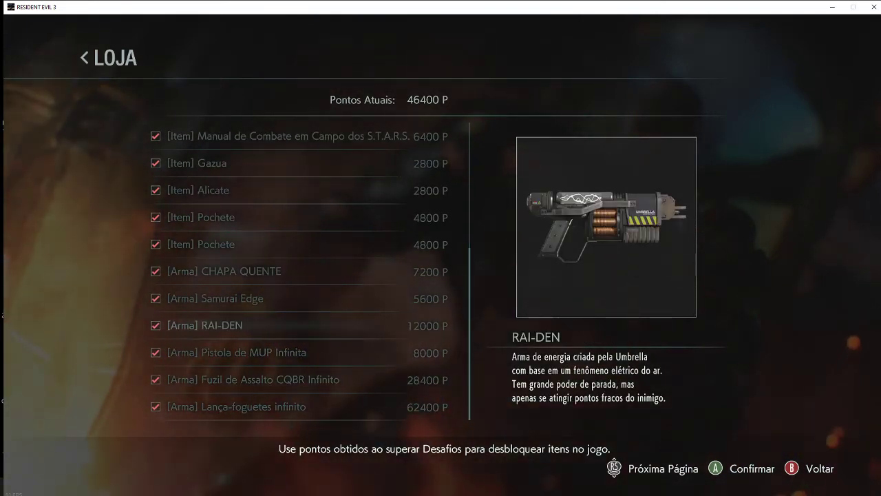